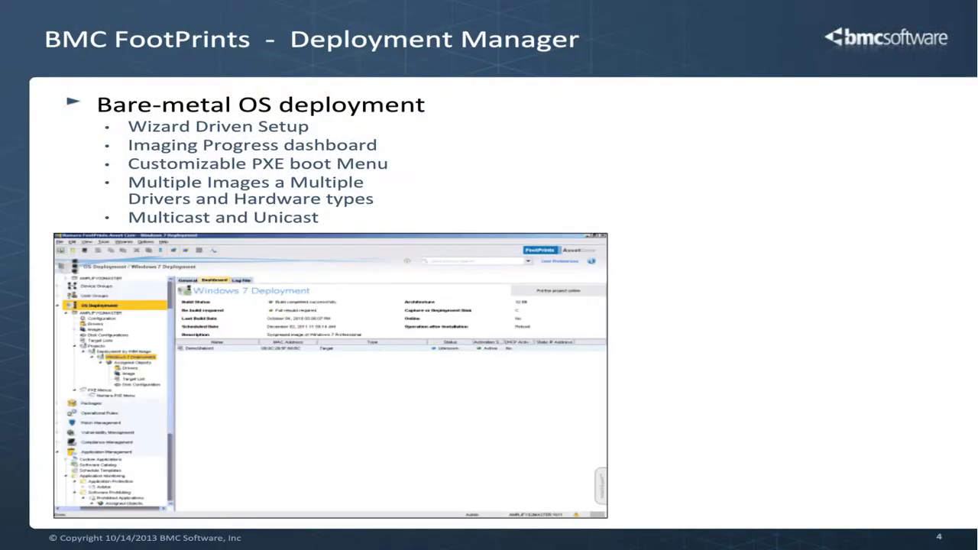
# Advance to slide 4 and bring in the Numara PXE Menu screenshot
pyautogui.press('Right')
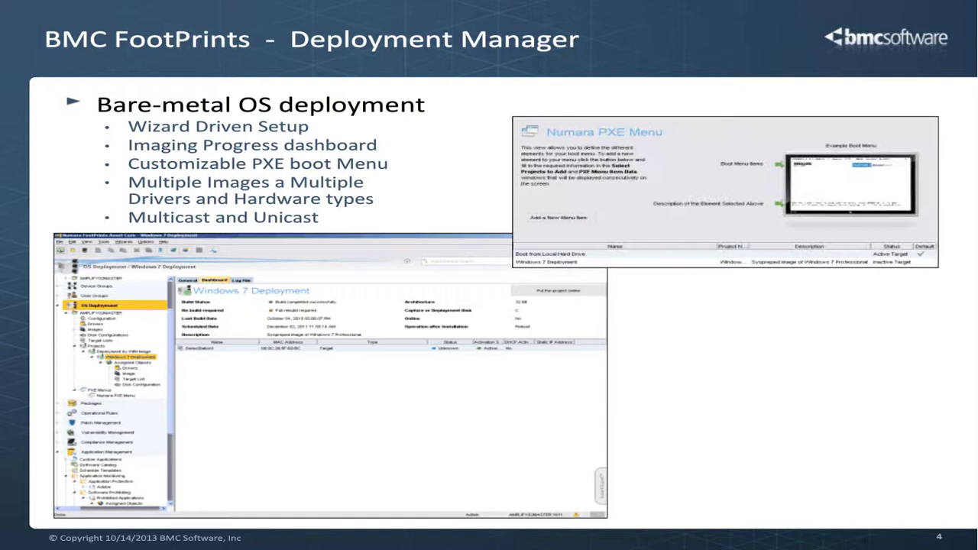
pyautogui.press('Right')
pyautogui.press('Right')
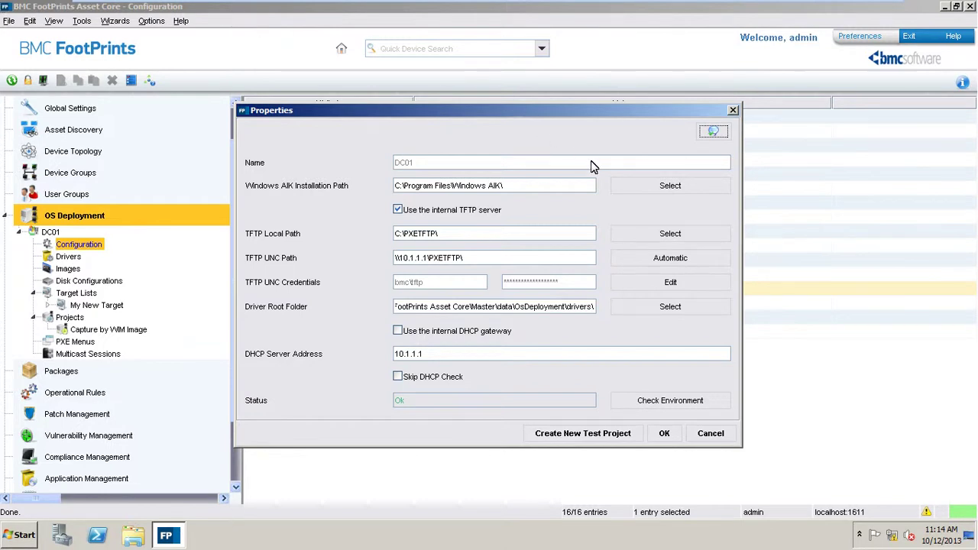
# Run Check Environment on the DC01 OSD manager, confirm status Ok, and show the Wizards list
pyautogui.click(682, 402)
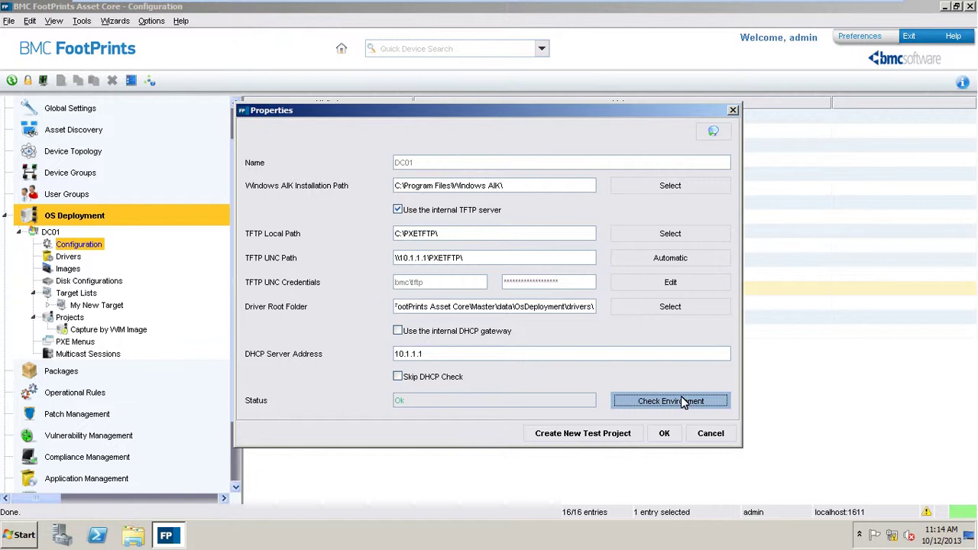
pyautogui.click(663, 433)
pyautogui.click(116, 24)
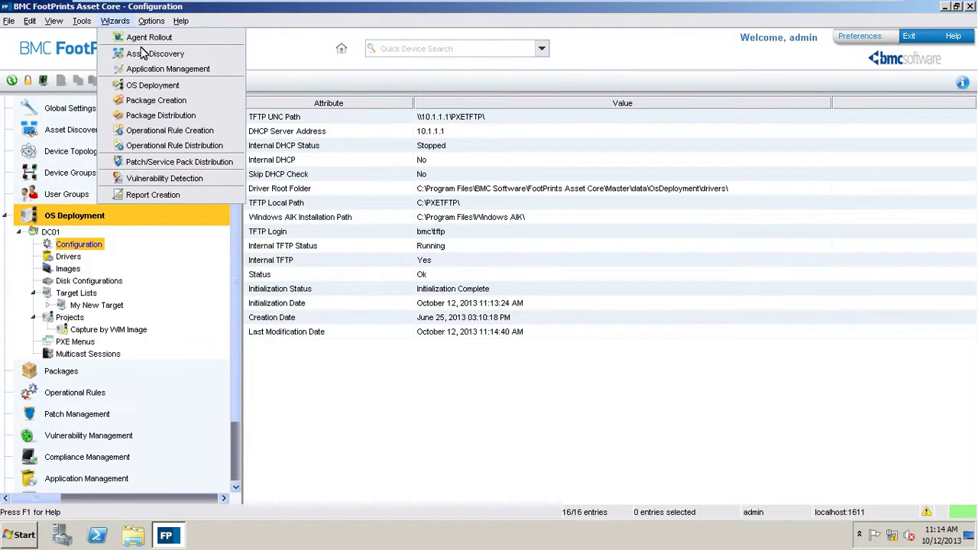
# Start an OS Deployment wizard on DC01 using WIM Image Capture, named Windows Capturing
pyautogui.click(139, 85)
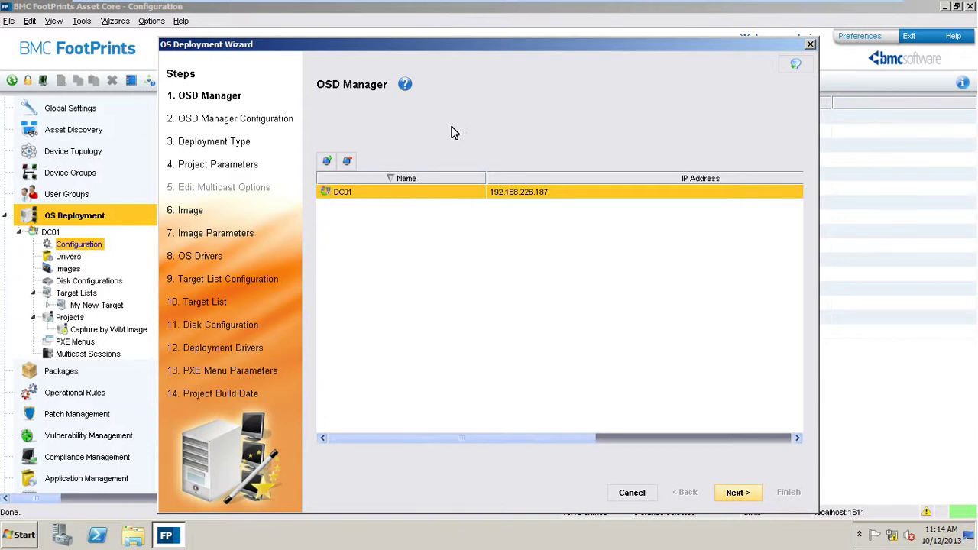
pyautogui.click(738, 495)
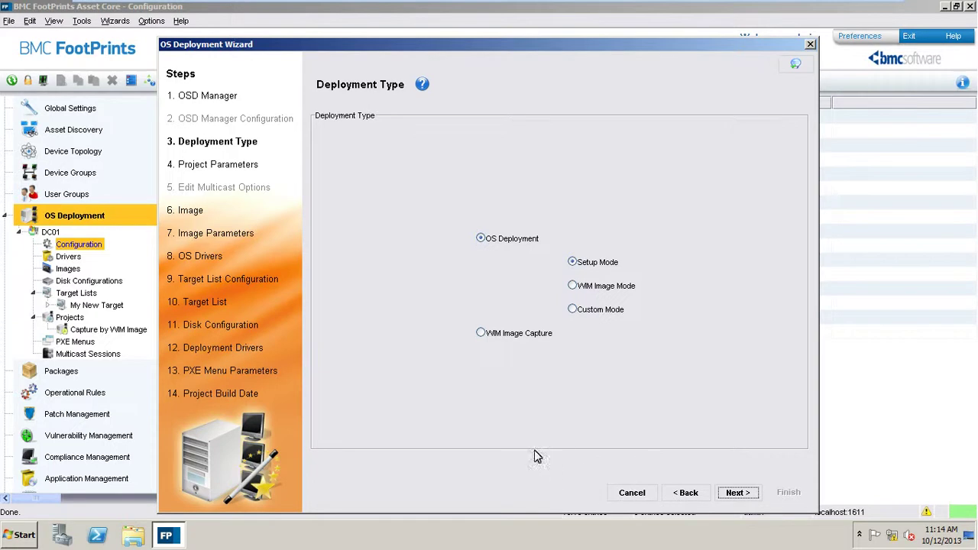
pyautogui.click(481, 334)
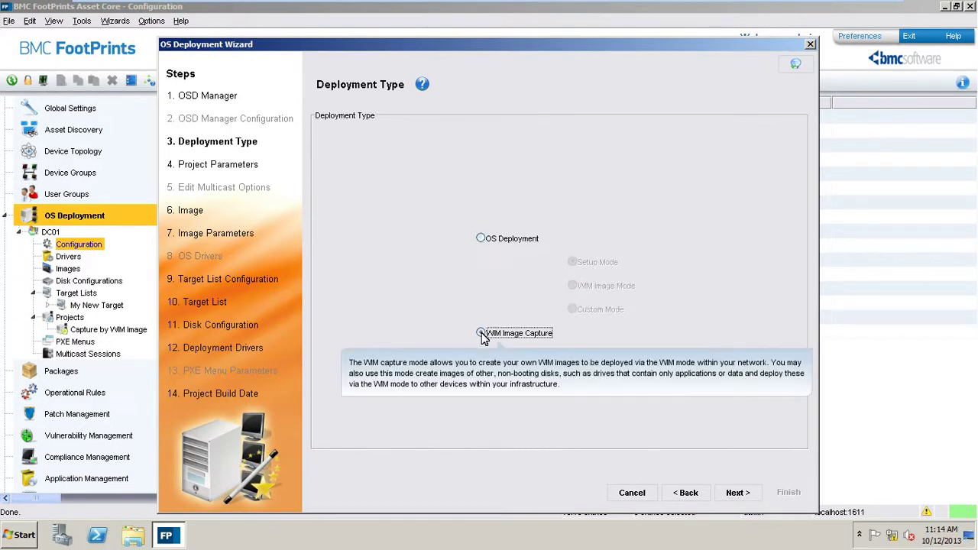
pyautogui.click(735, 494)
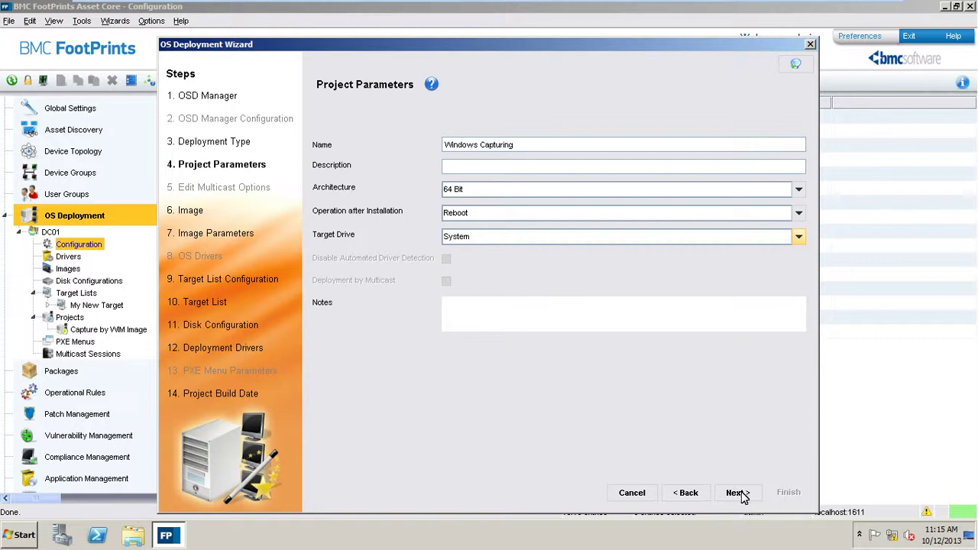
# Accept shutdown after capture and create new image Windows7Image saved as windows7.wim
pyautogui.click(745, 497)
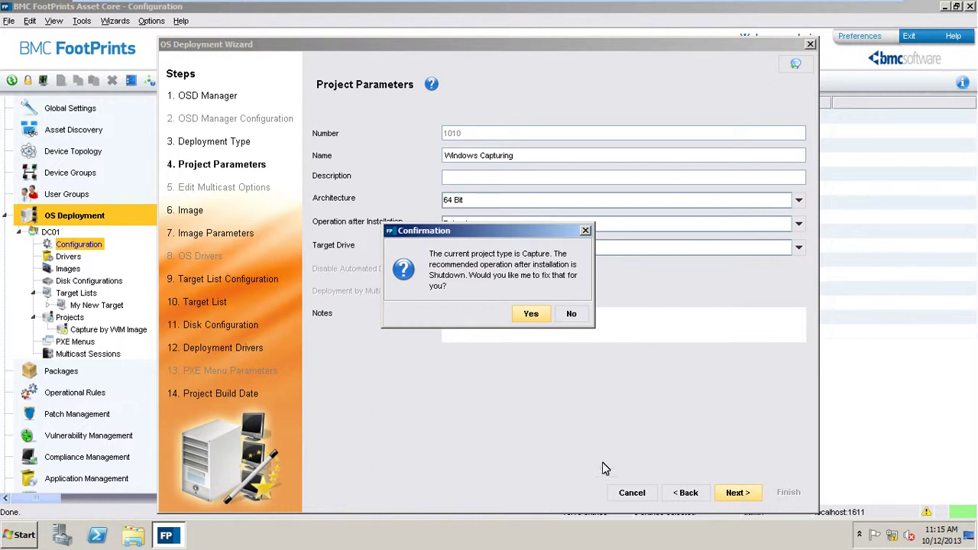
pyautogui.click(533, 314)
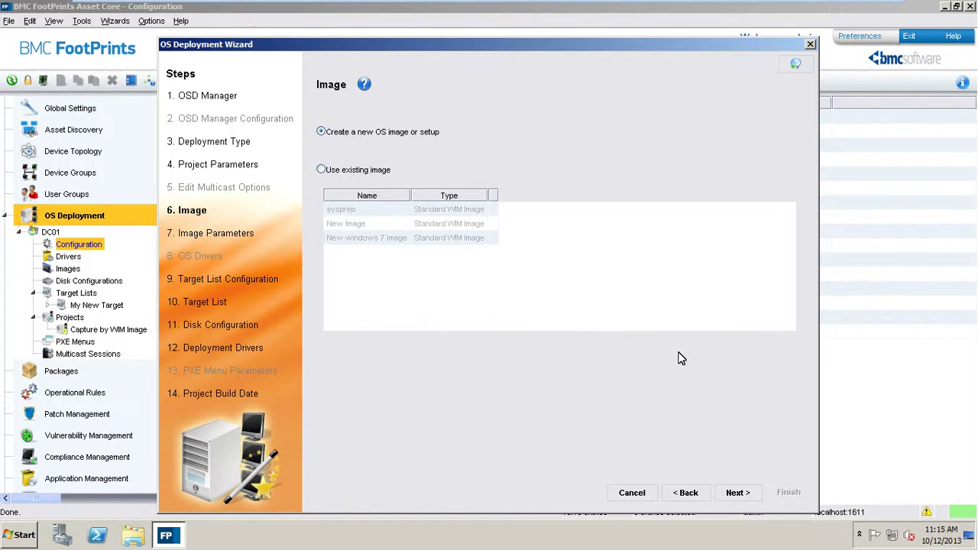
pyautogui.click(739, 493)
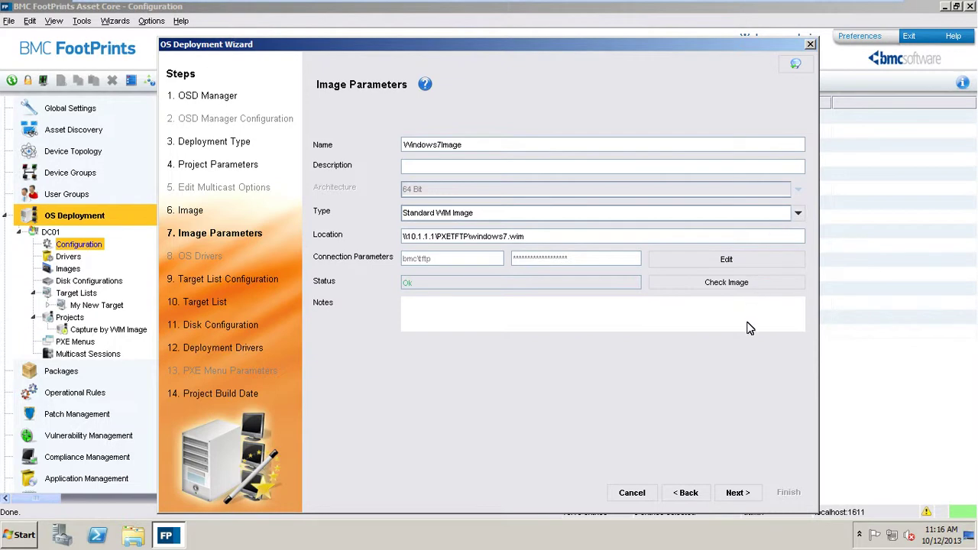
# Create target list 'Windows 7 Client' and add target MyTarget with its MAC address
pyautogui.click(738, 495)
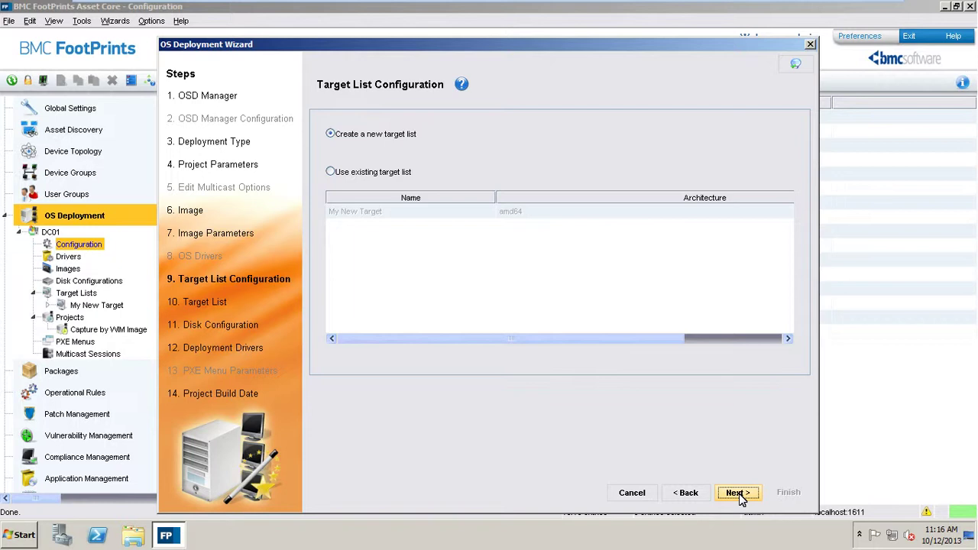
pyautogui.click(738, 495)
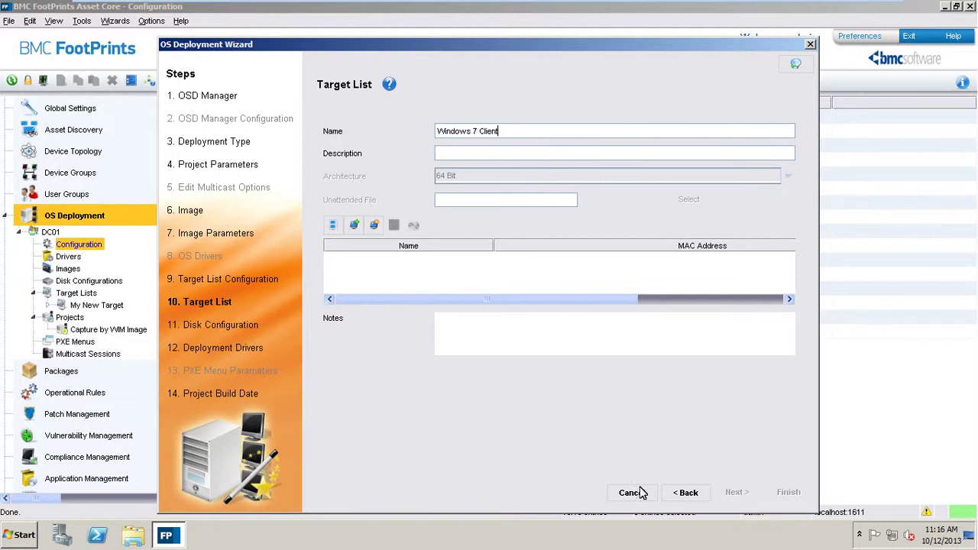
pyautogui.click(374, 225)
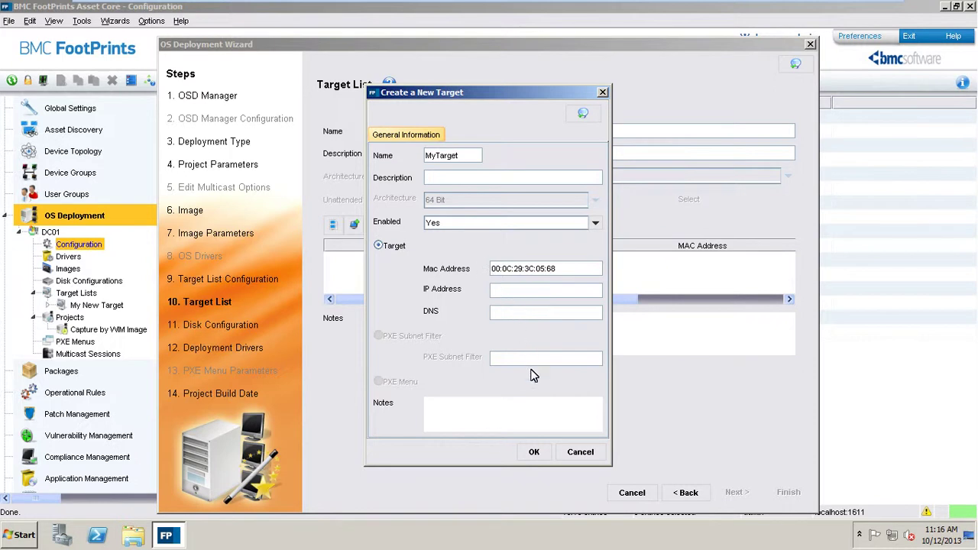
pyautogui.click(536, 452)
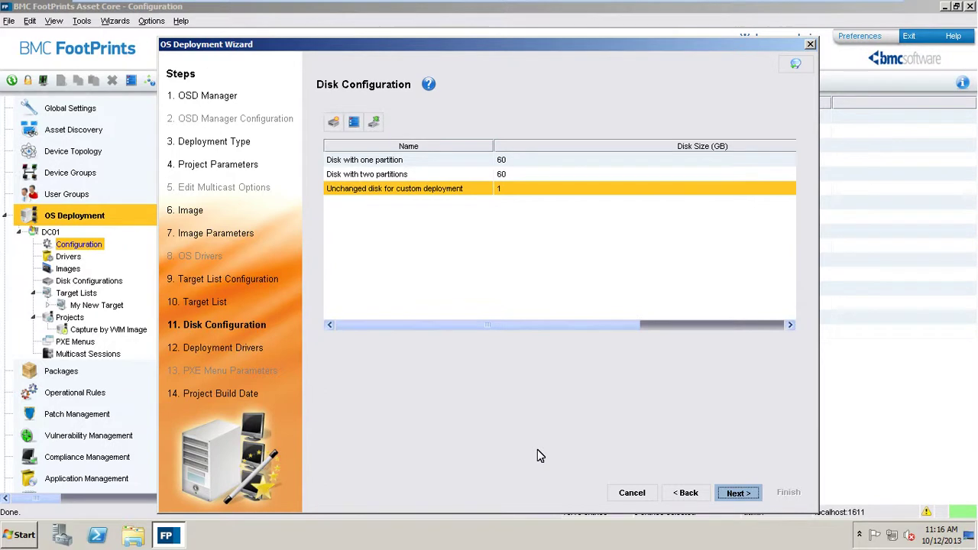
# Keep default disk layout, no extra drivers, immediate activation, and finish the Windows Capturing project
pyautogui.click(737, 494)
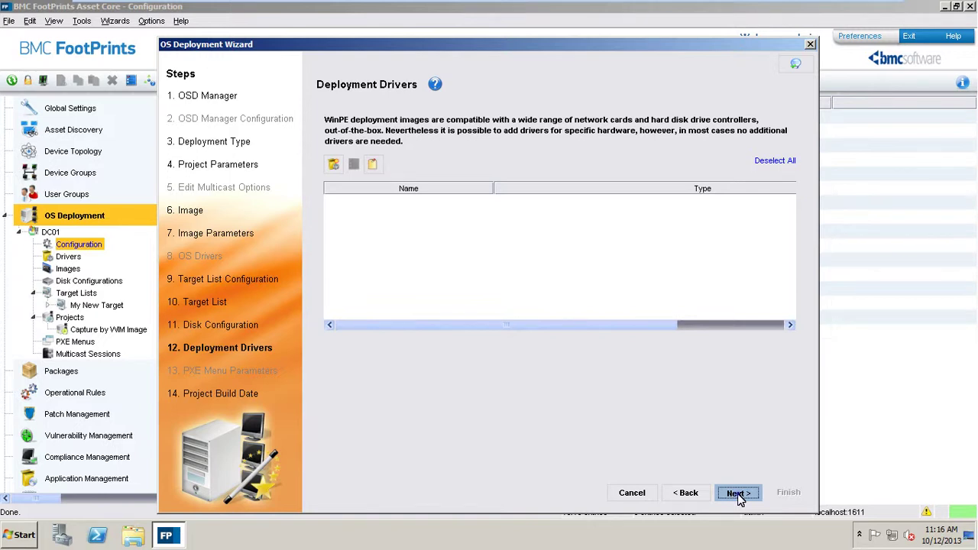
pyautogui.click(736, 494)
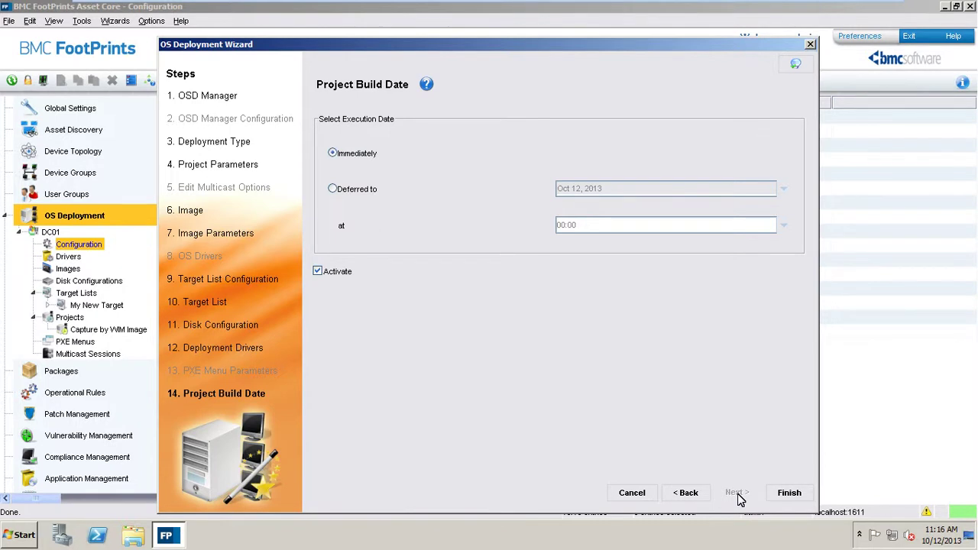
pyautogui.click(792, 496)
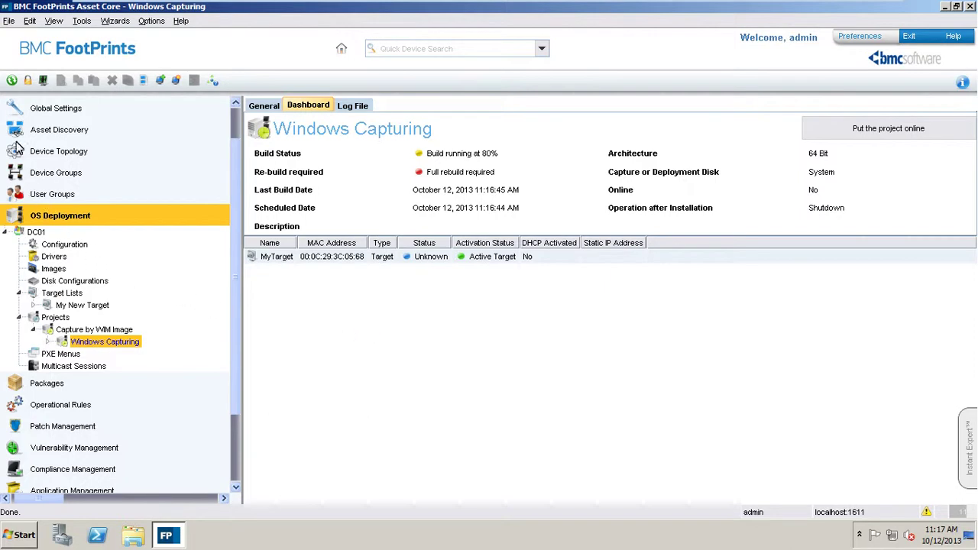
# Refresh until MyTarget's capture shows completed, then launch a new OS Deployment wizard
pyautogui.click(12, 81)
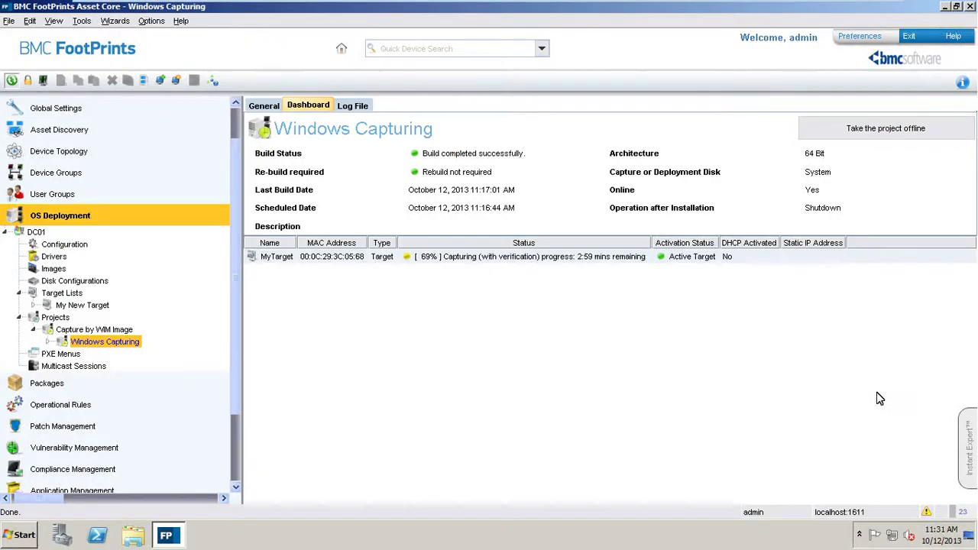
pyautogui.click(11, 81)
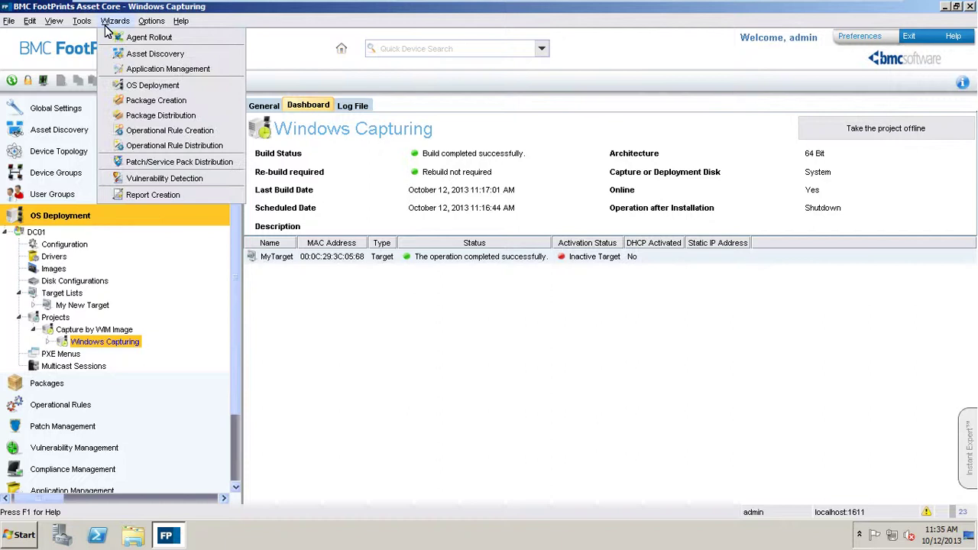
pyautogui.click(155, 86)
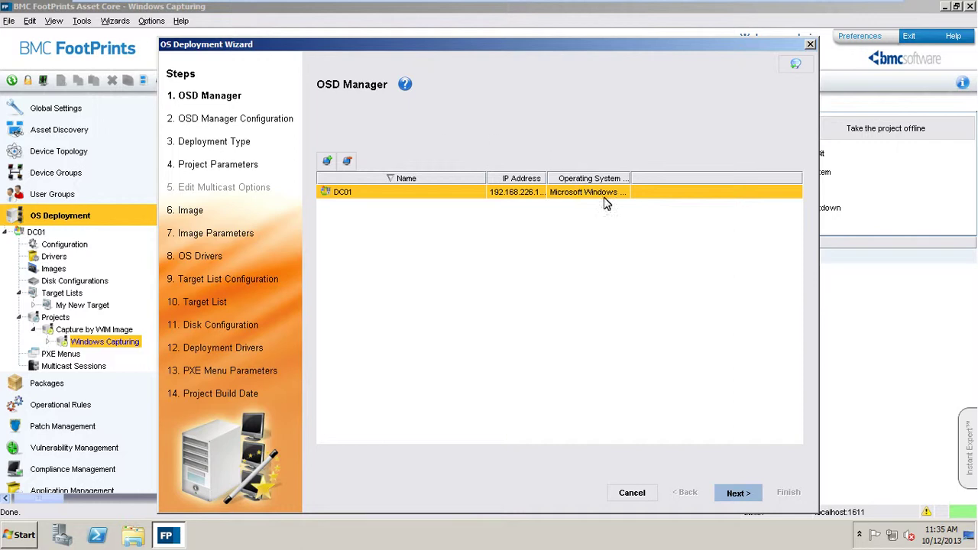
# Choose WIM Image Mode and name the project 'Windows Deployment' (64 Bit, Reboot, System)
pyautogui.click(738, 495)
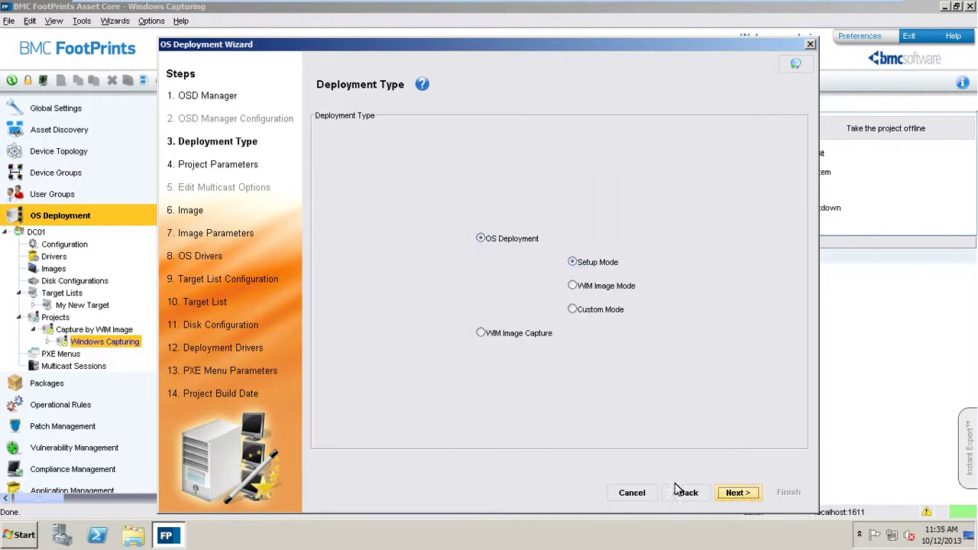
pyautogui.click(573, 288)
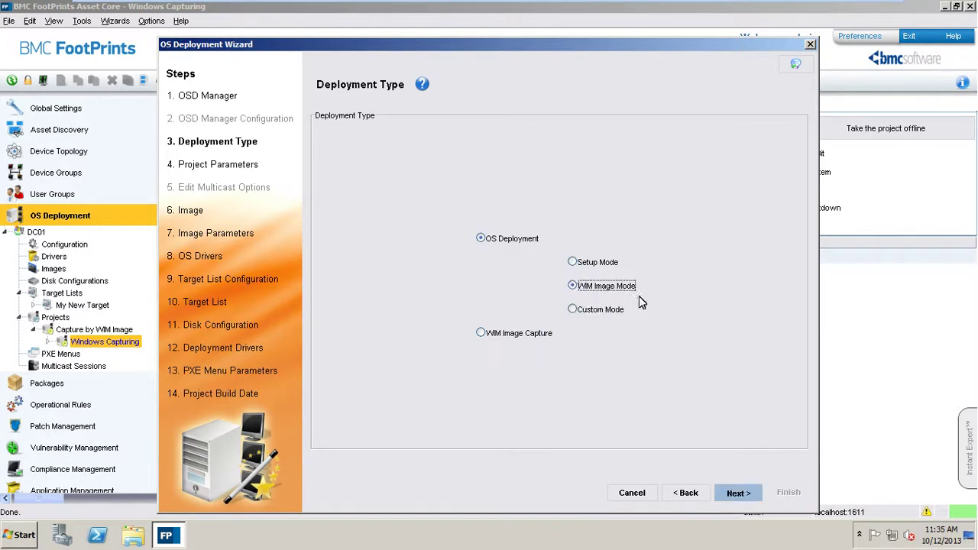
pyautogui.click(736, 494)
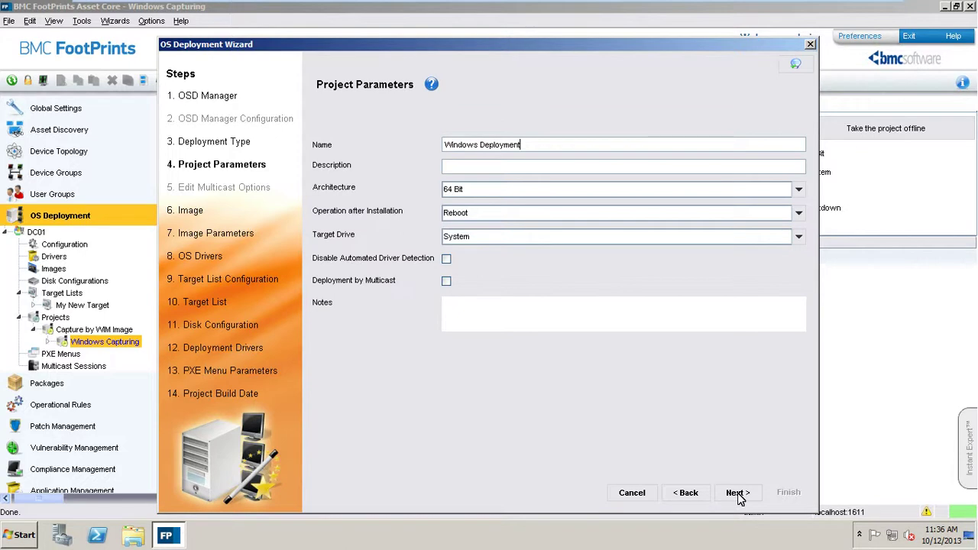
pyautogui.click(737, 495)
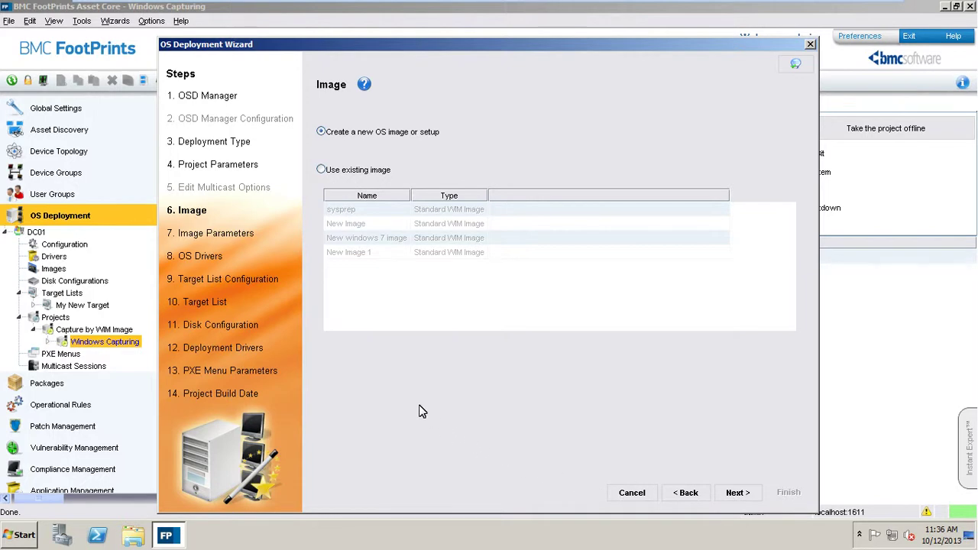
# Use the existing 'New windows 7 image' and confirm the irreversible-change warning
pyautogui.click(322, 171)
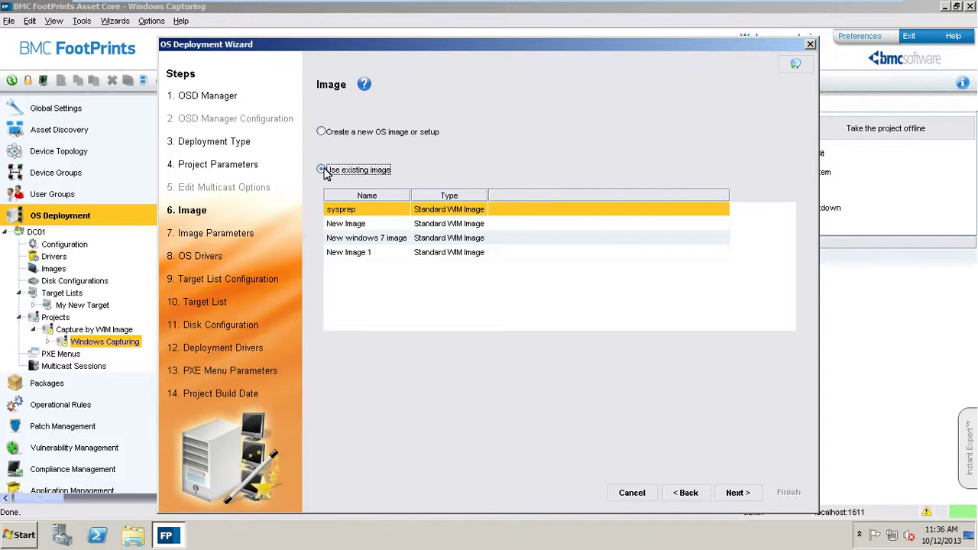
pyautogui.click(405, 240)
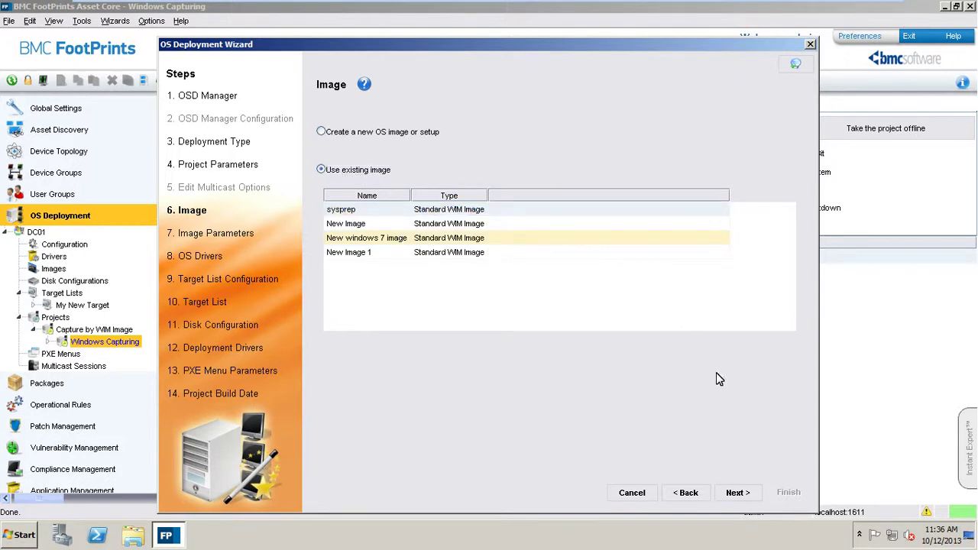
pyautogui.click(742, 495)
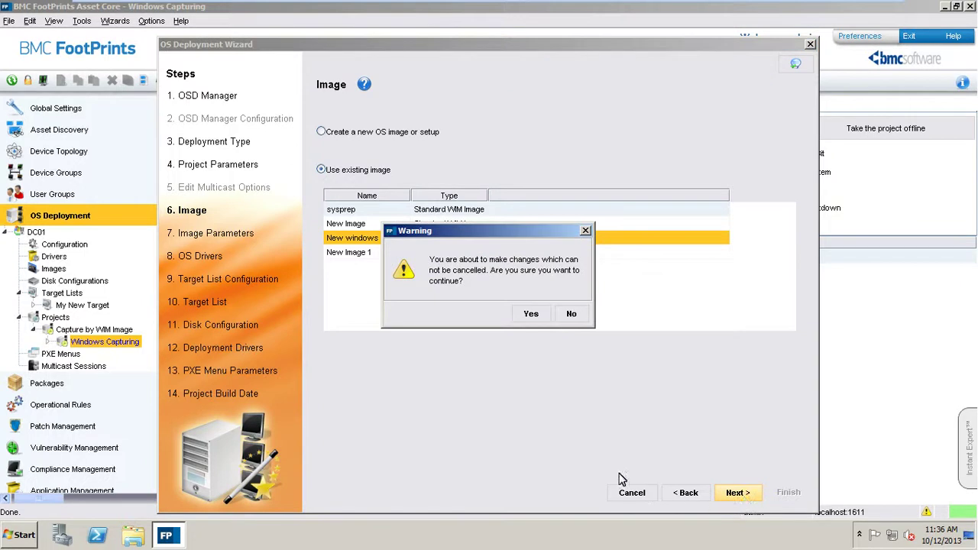
pyautogui.click(531, 314)
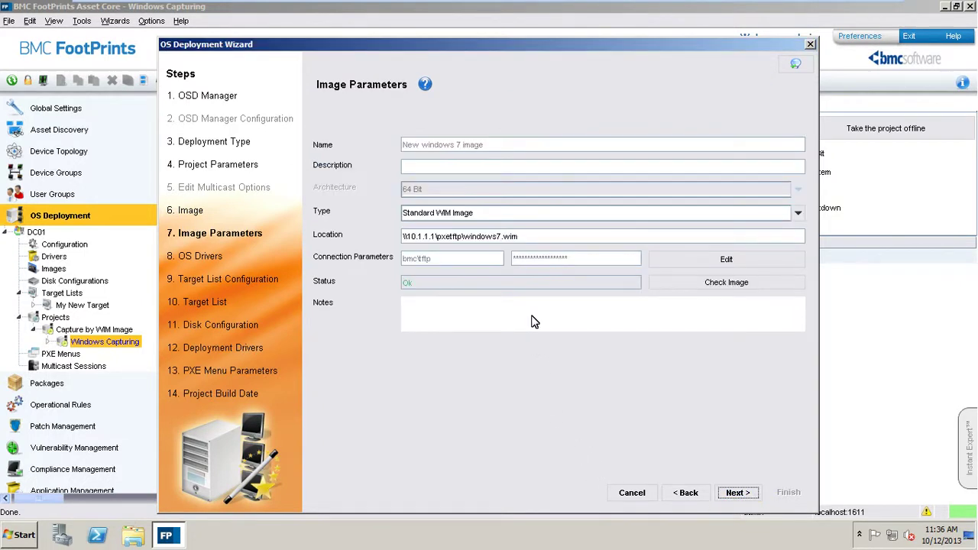
# Check that windows7.wim reports Ok and proceed to Target List Configuration
pyautogui.click(707, 284)
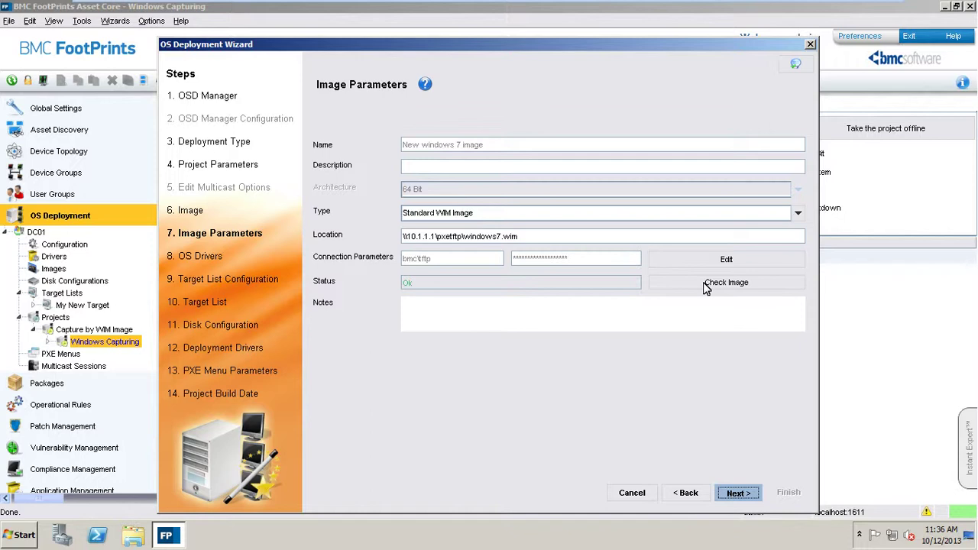
pyautogui.click(735, 493)
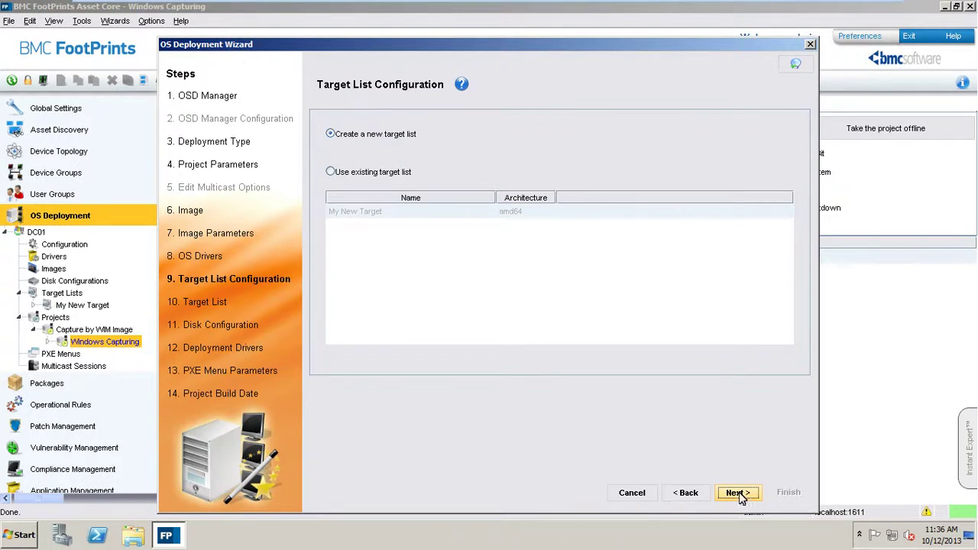
# Add machine NewTarget to the new 'New Machine Deployment' target list and move on
pyautogui.click(742, 495)
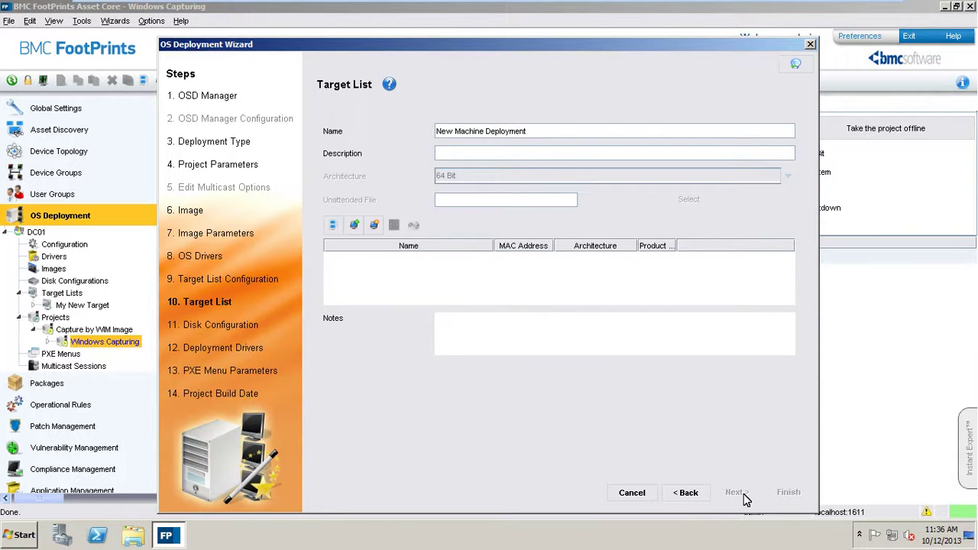
pyautogui.click(375, 224)
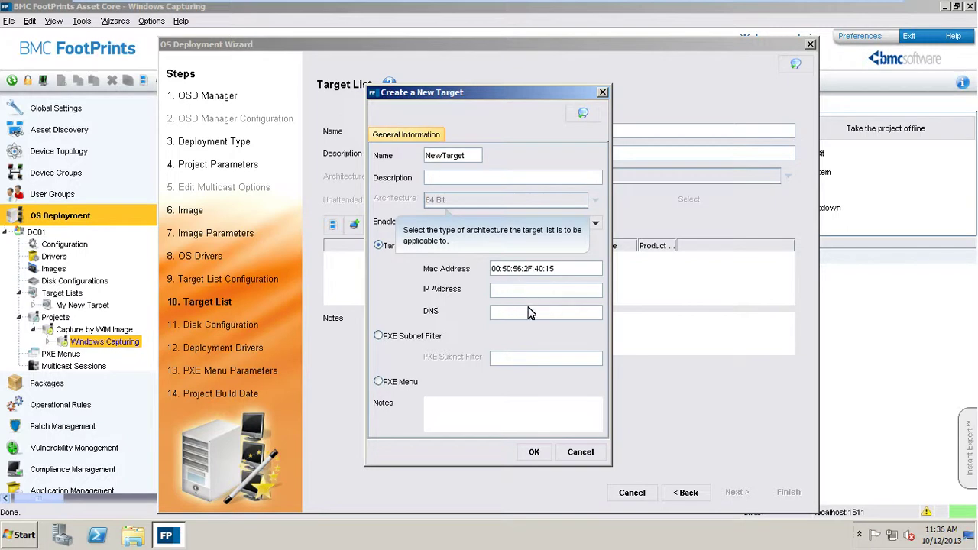
pyautogui.click(536, 452)
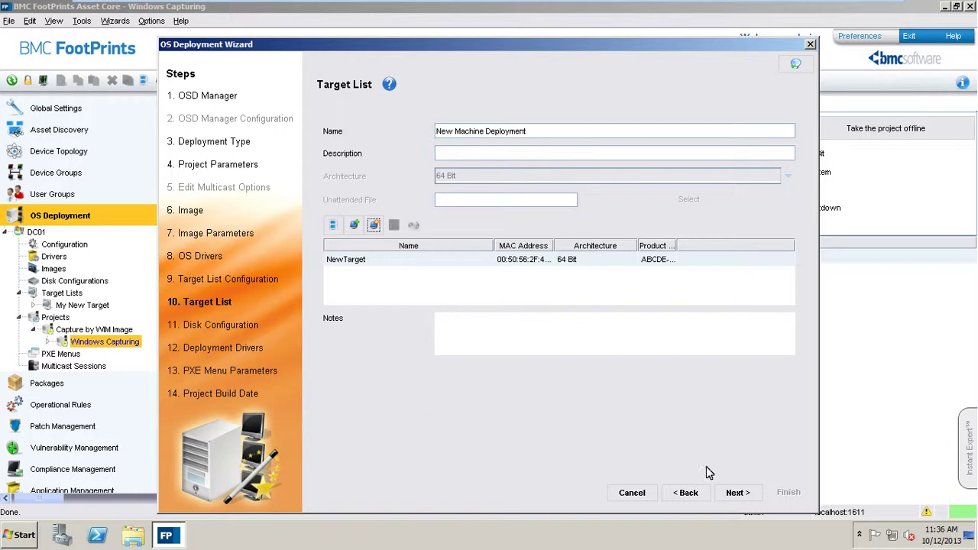
pyautogui.click(735, 495)
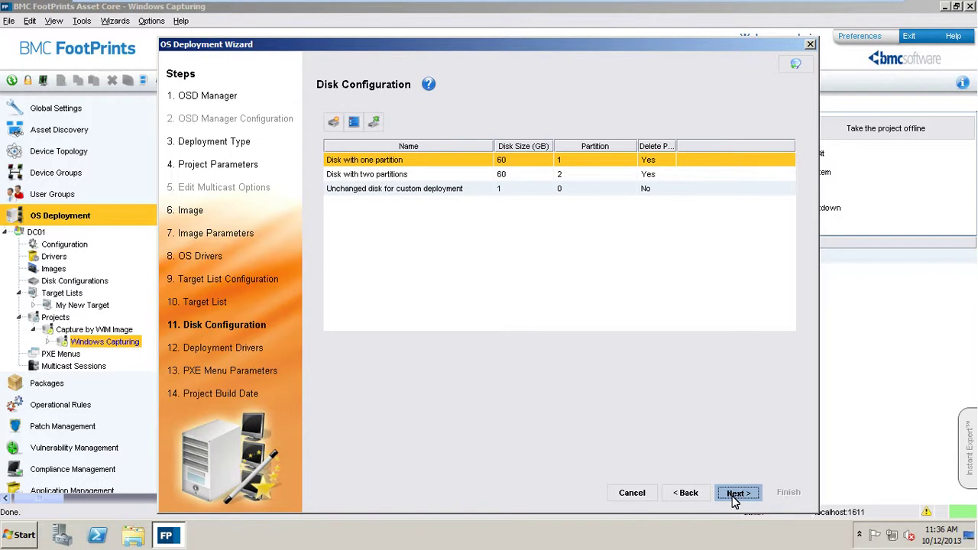
# Accept the single-partition disk and default drivers, and finish with immediate, activated execution
pyautogui.click(735, 495)
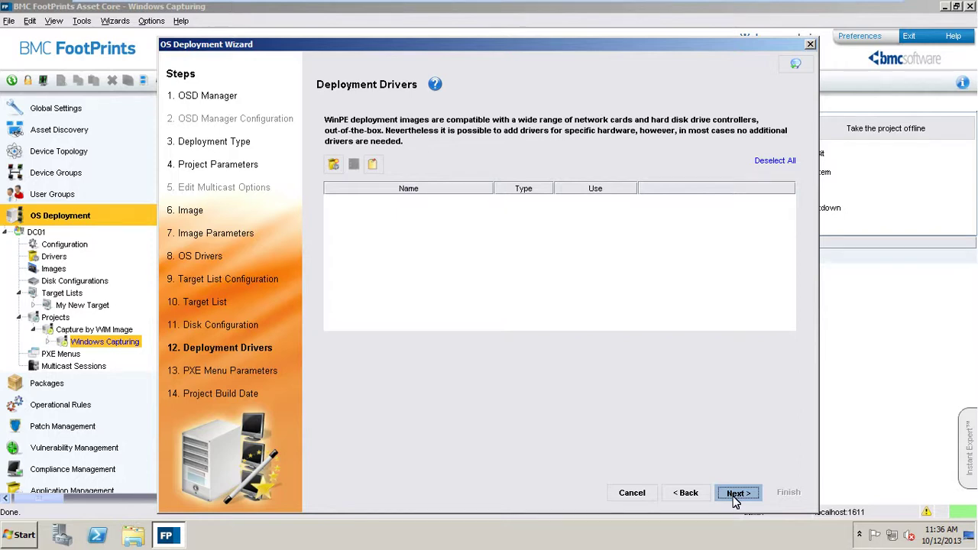
pyautogui.click(735, 495)
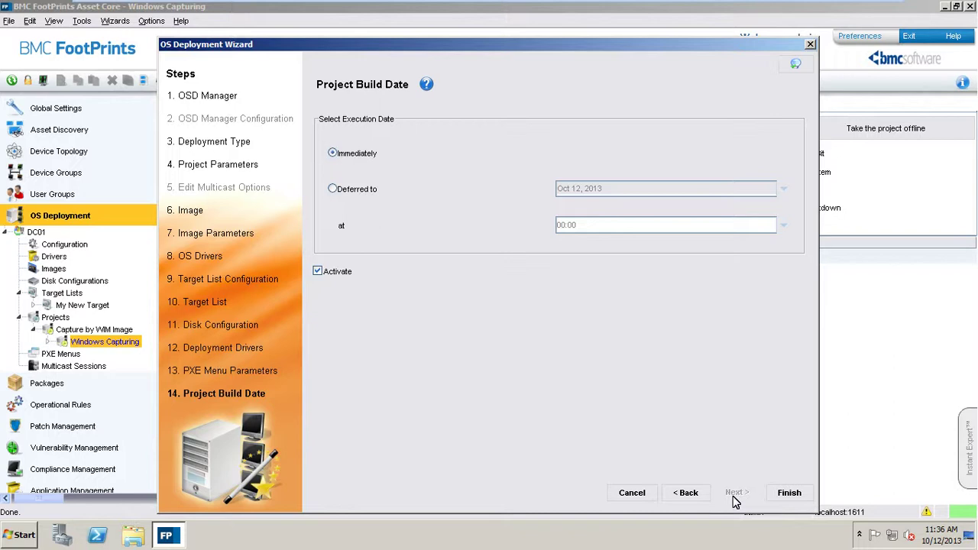
pyautogui.click(789, 495)
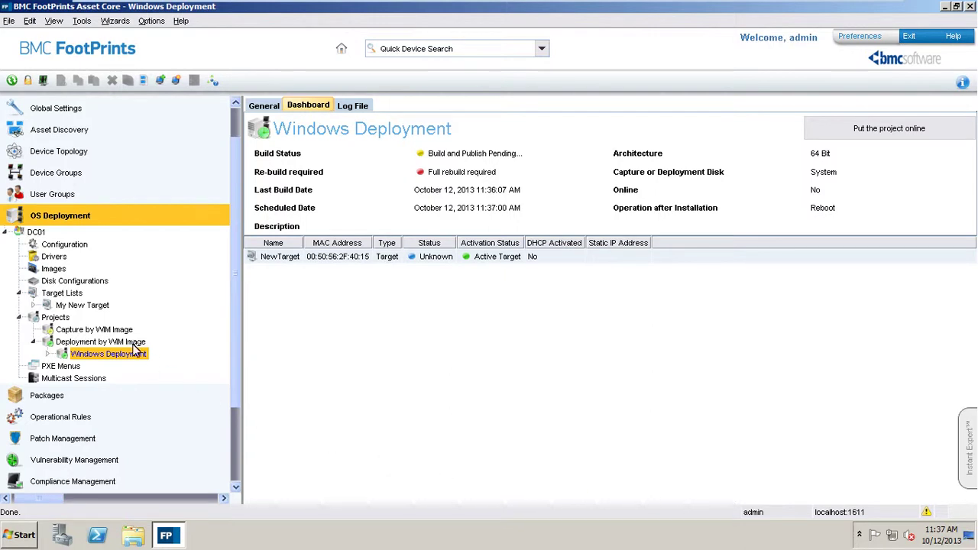
# Refresh until Build Status reads 'Build completed successfully' and Online shows Yes
pyautogui.click(12, 81)
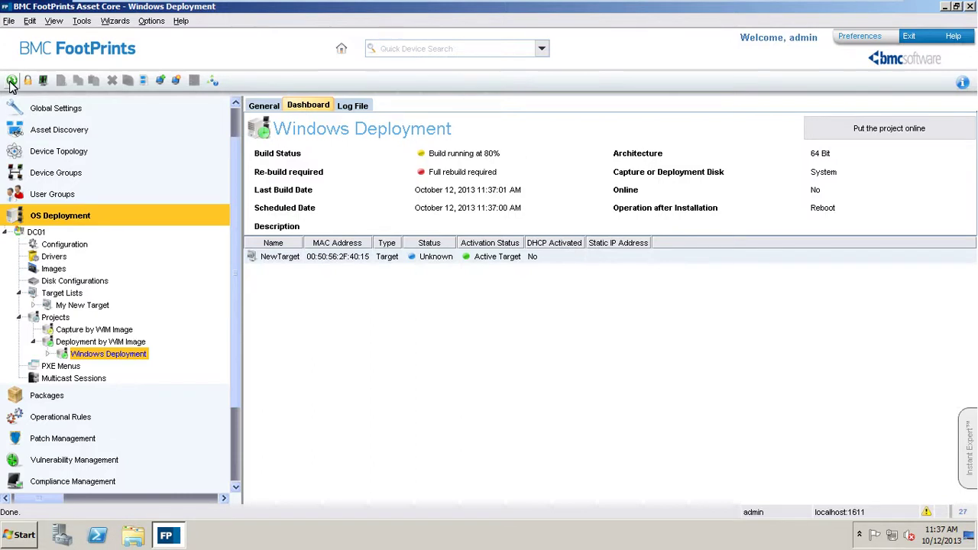
pyautogui.click(12, 81)
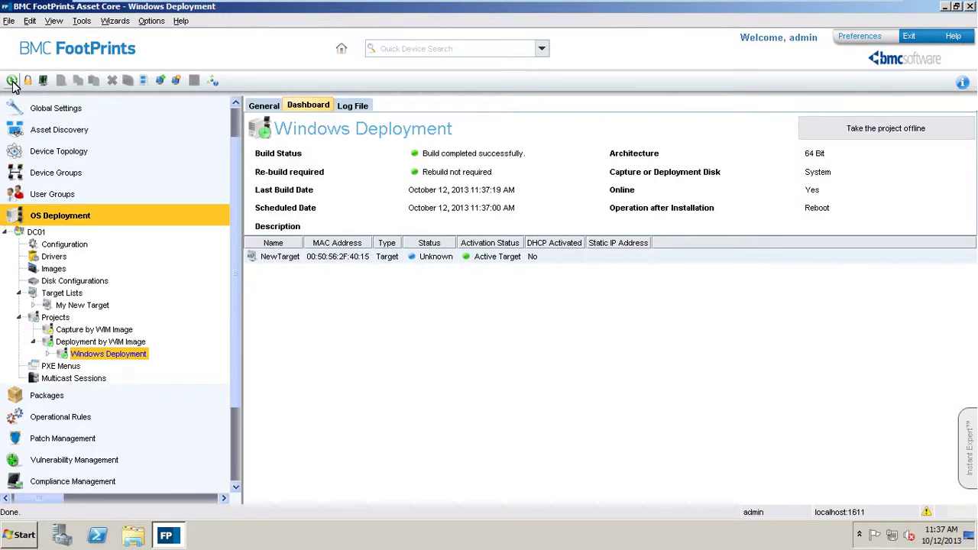